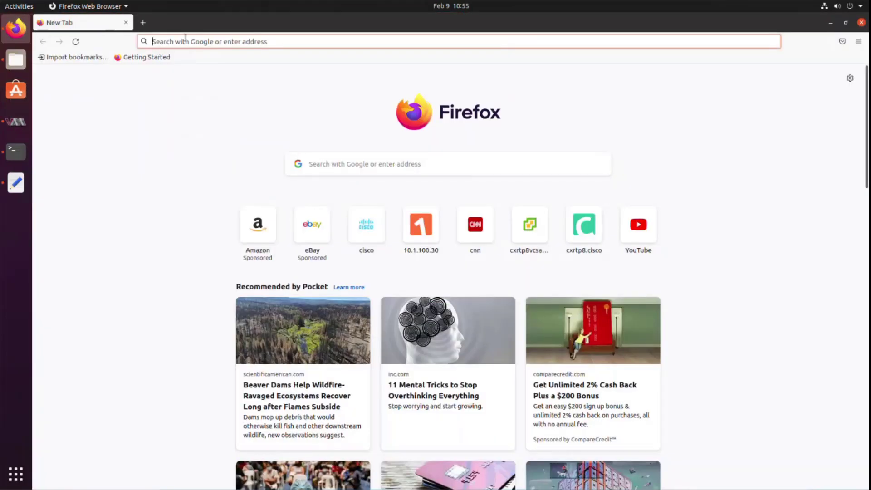
- Go to the cs.co/ise-install-guides page in Firefox
left_click(186, 38)
type("cs")
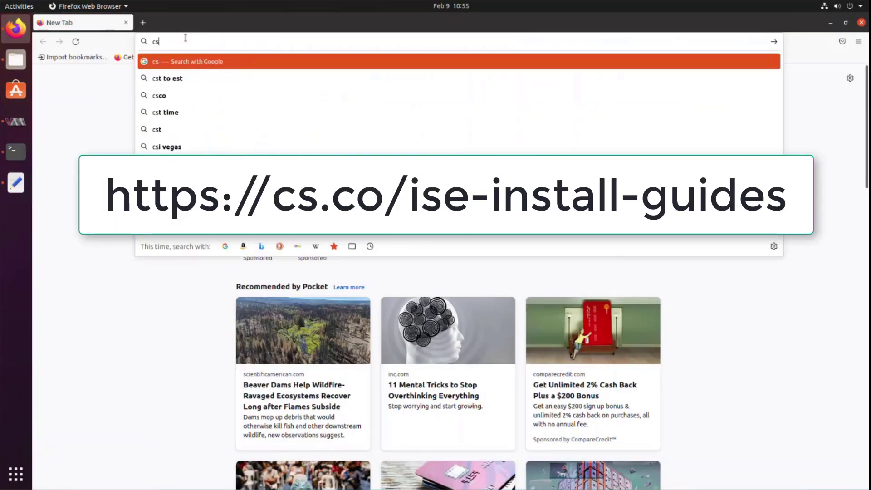
type(".co")
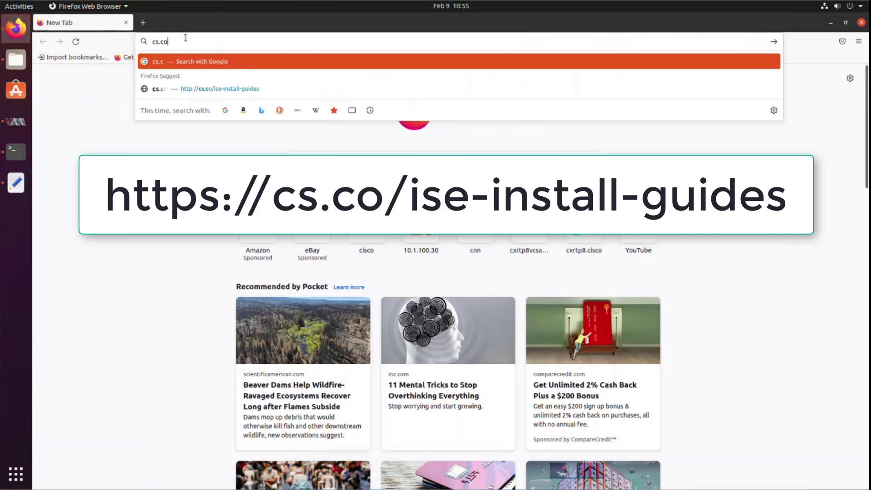
key("Down")
key("Down")
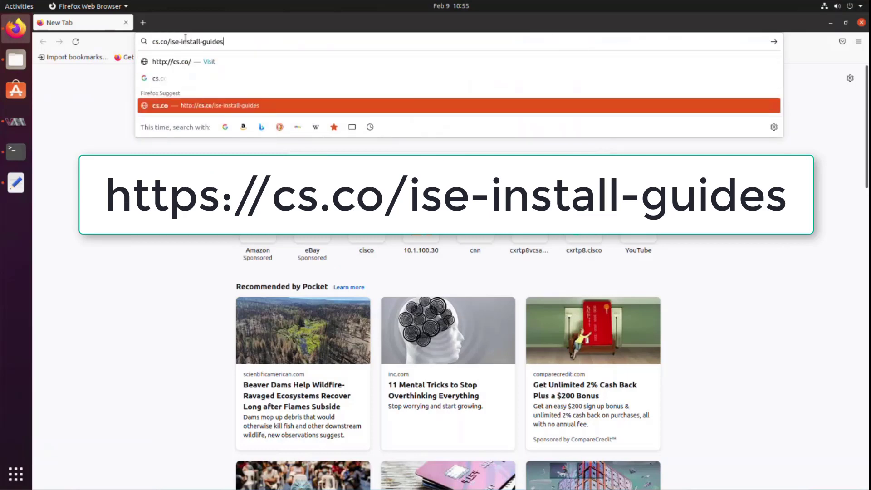
key("Return")
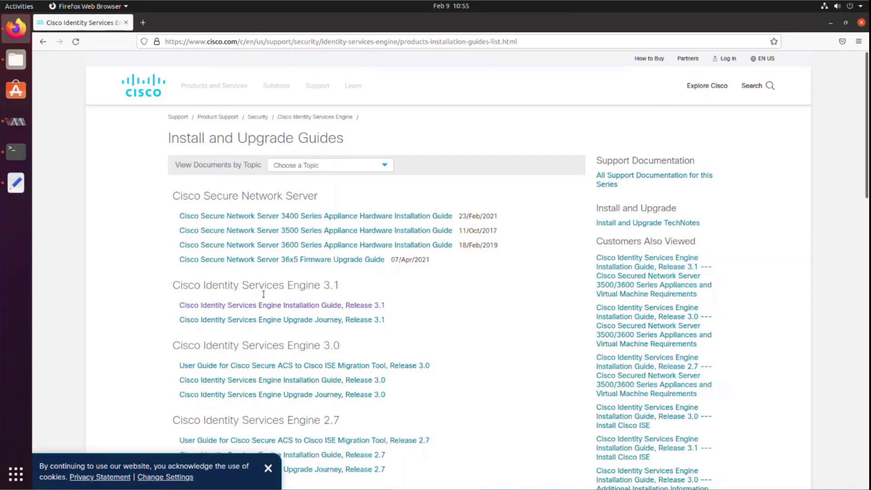
- In the ISE 3.1 Installation Guide, open Creating the ZTP Configuration Image File and select the script
left_click(270, 306)
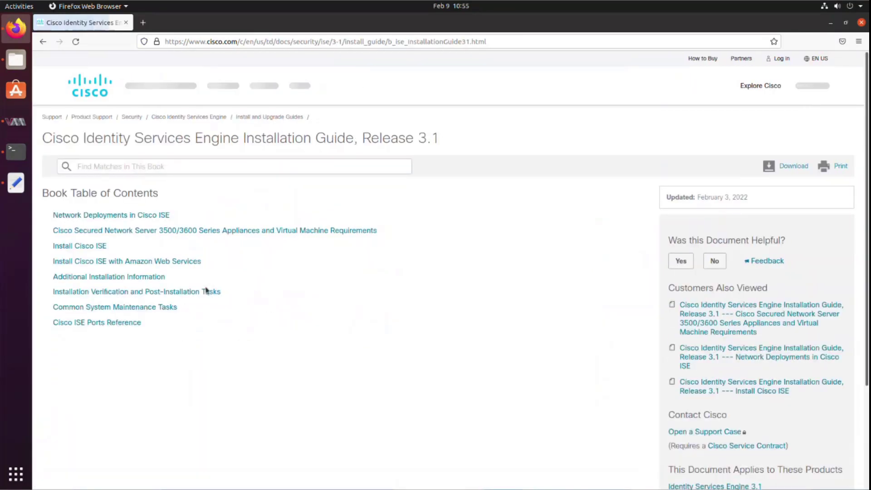
left_click(65, 280)
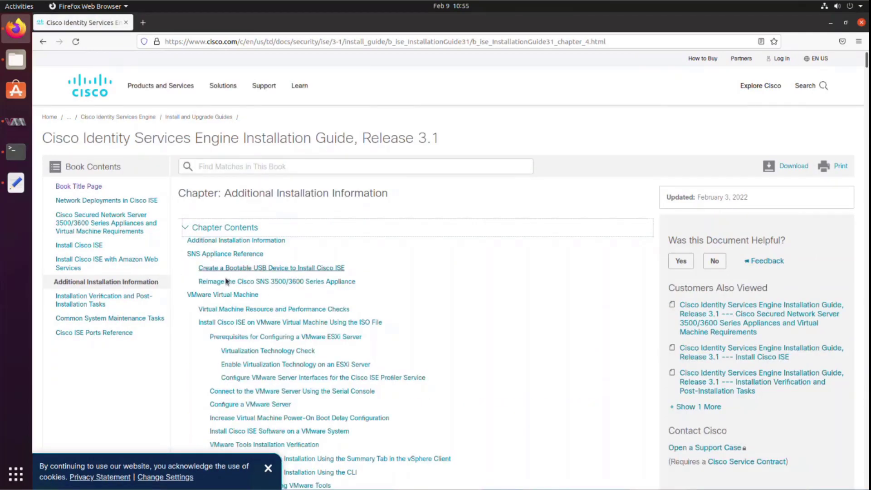
scroll(226, 281, "down", 15)
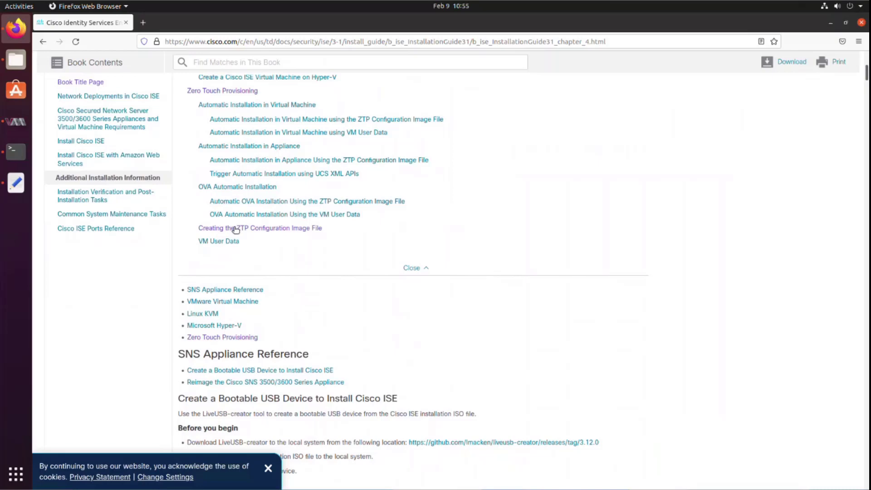
left_click(236, 228)
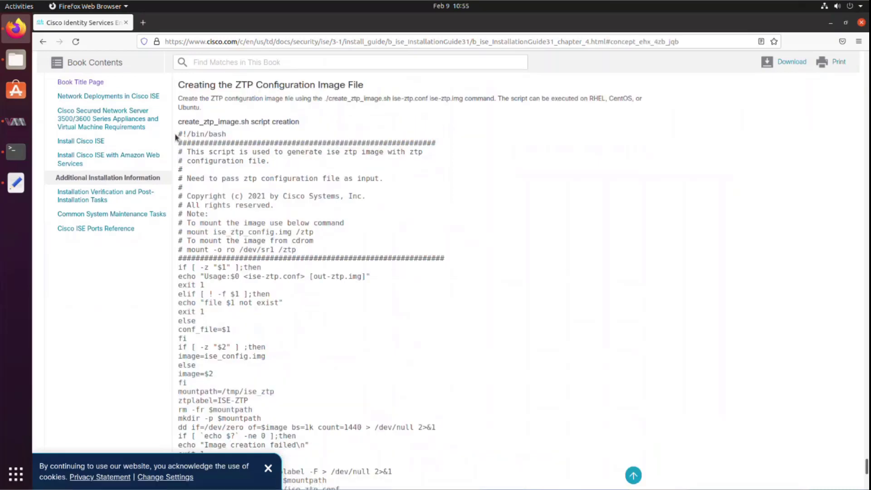
left_click_drag(180, 135, 323, 307)
scroll(282, 247, "down", 5)
scroll(300, 259, "down", 1)
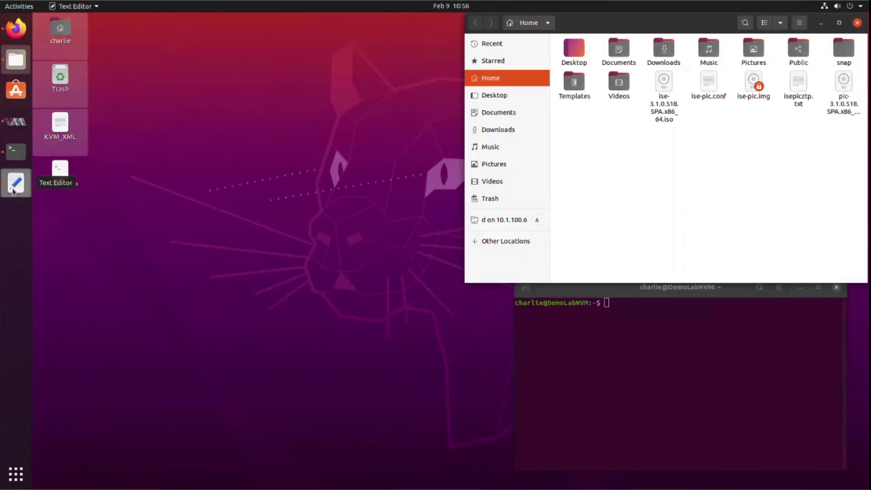
- Review the ZTP configuration in Untitled Document 1, then return to the Create_ZTP script
left_click(15, 183)
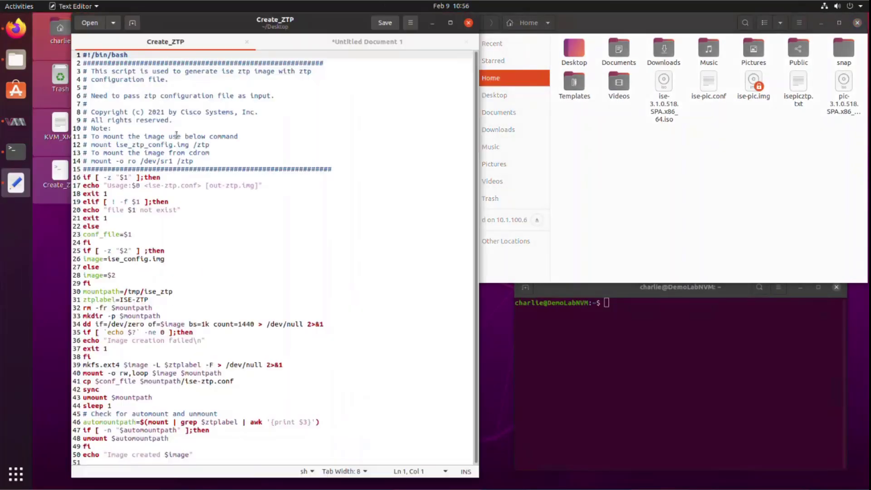
left_click(352, 146)
left_click(394, 45)
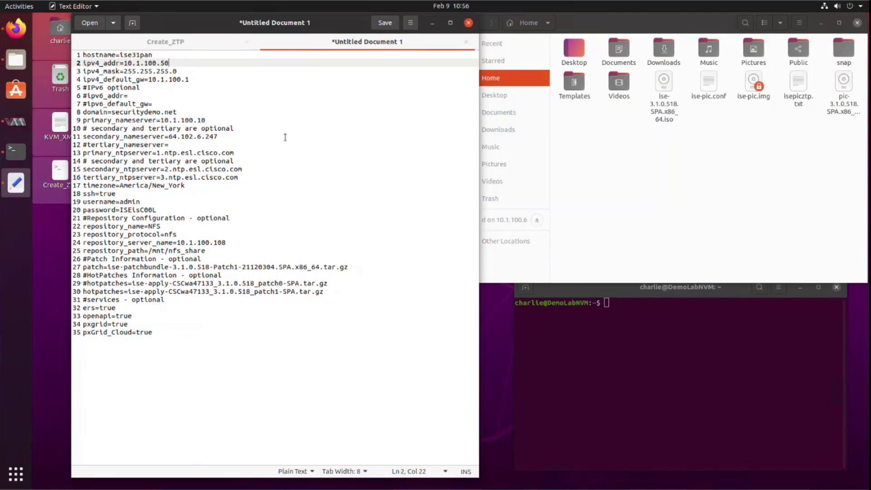
left_click(208, 43)
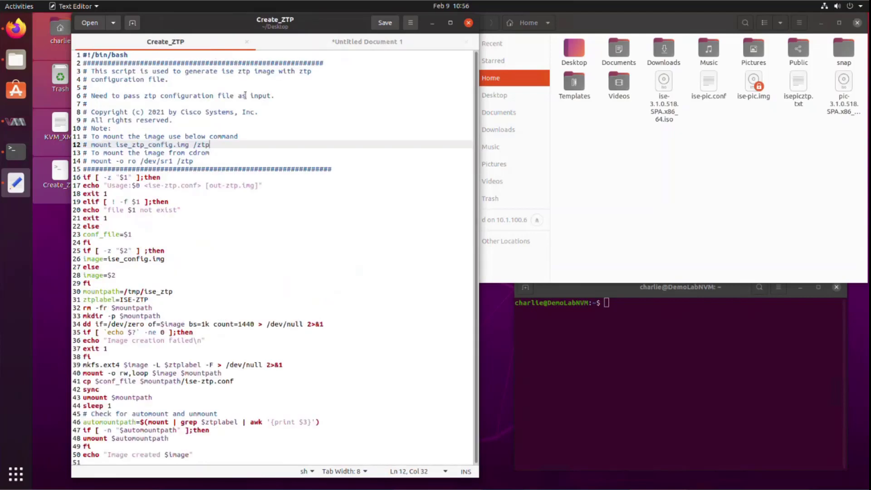
- Paste the entire Create_ZTP script into a new nano buffer in the terminal
left_click(608, 376)
type("n")
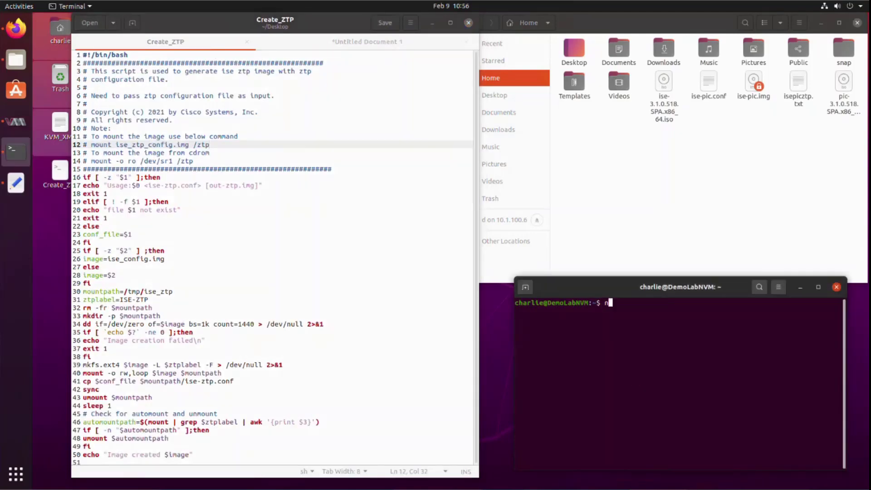
type("ano")
key("Return")
left_click(333, 289)
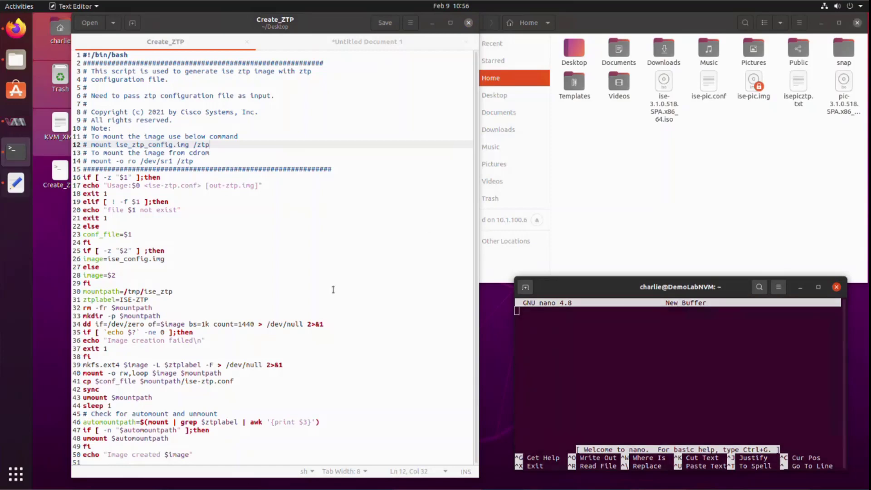
key("ctrl+a")
left_click(704, 381)
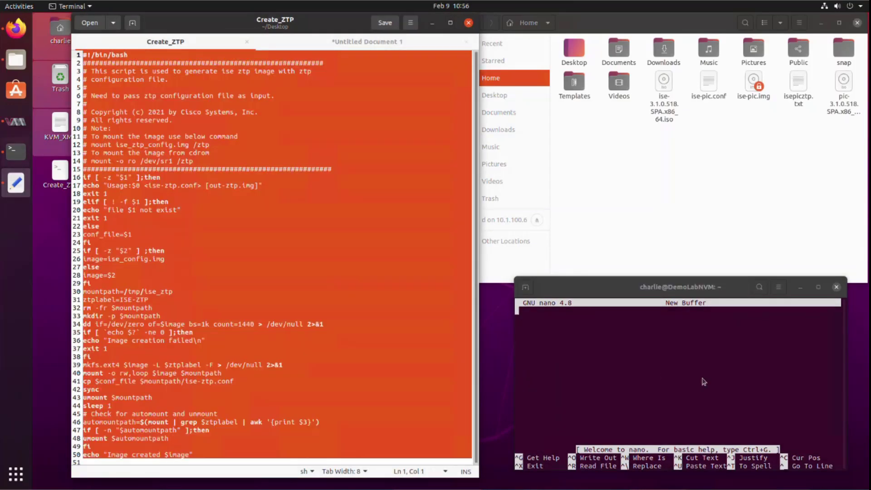
right_click(704, 382)
left_click(729, 409)
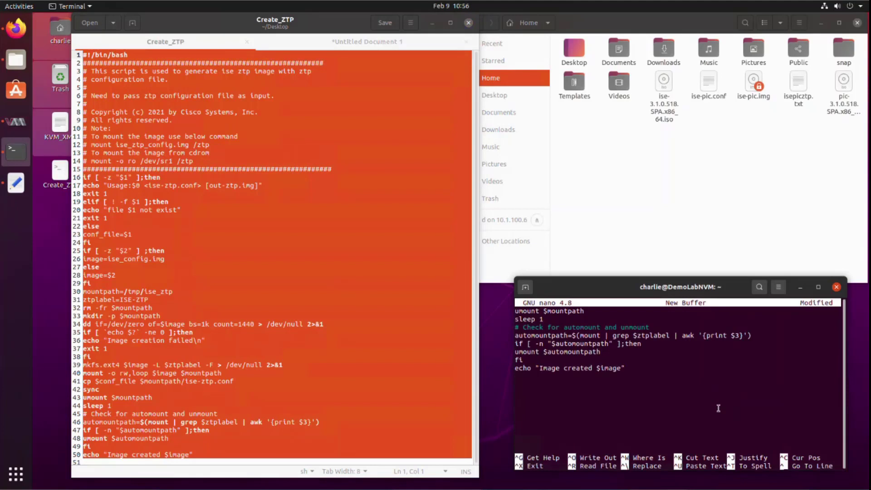
- Save the buffer as create_ztp_image.sh and make it executable with chmod +x
key("ctrl+x")
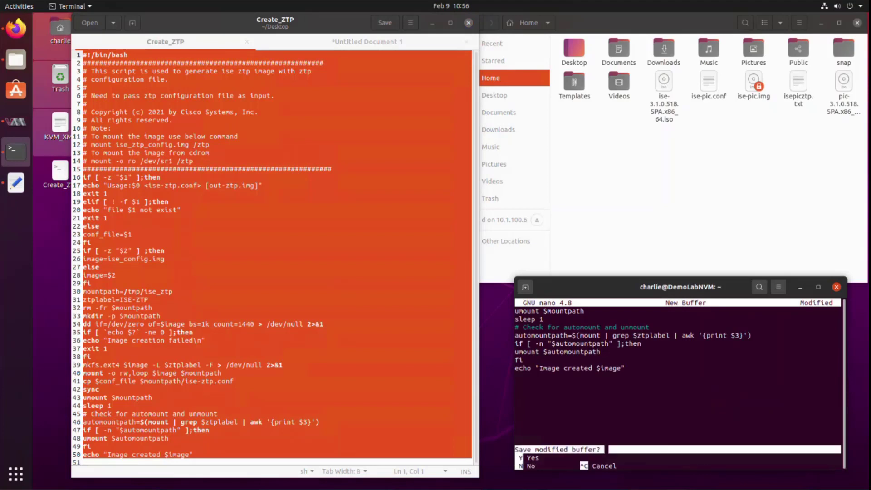
type("y")
type("creat")
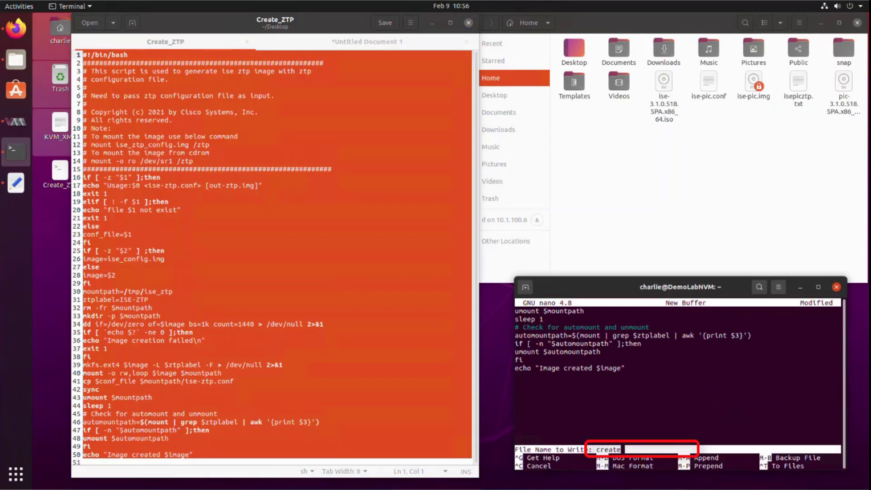
type("e_ztp_image.sh")
key("Return")
type("chmod ")
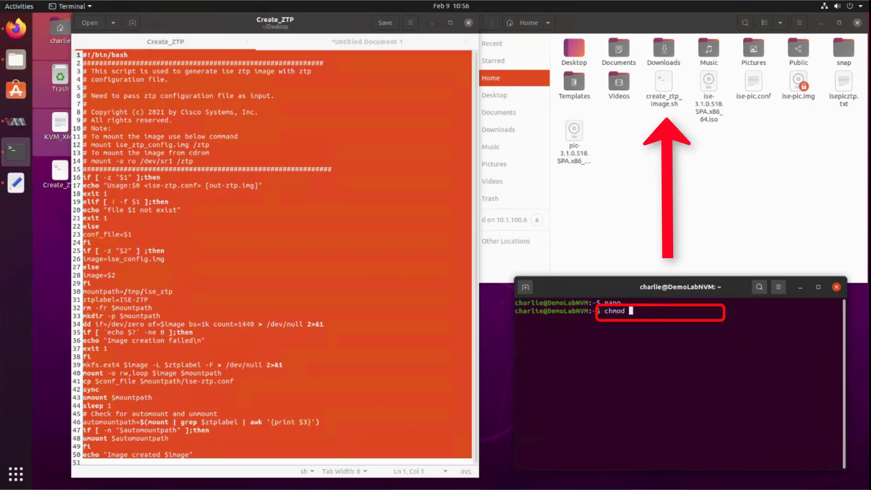
type("+x create_ztp_image.sh")
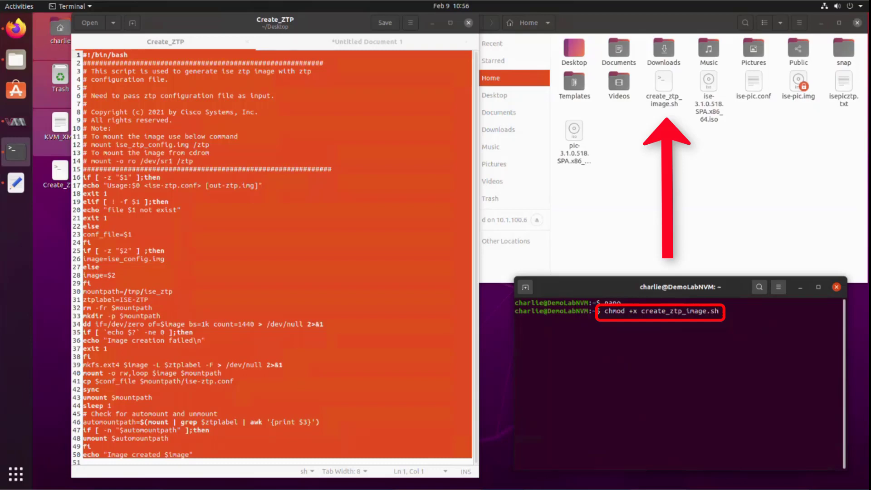
key("Return")
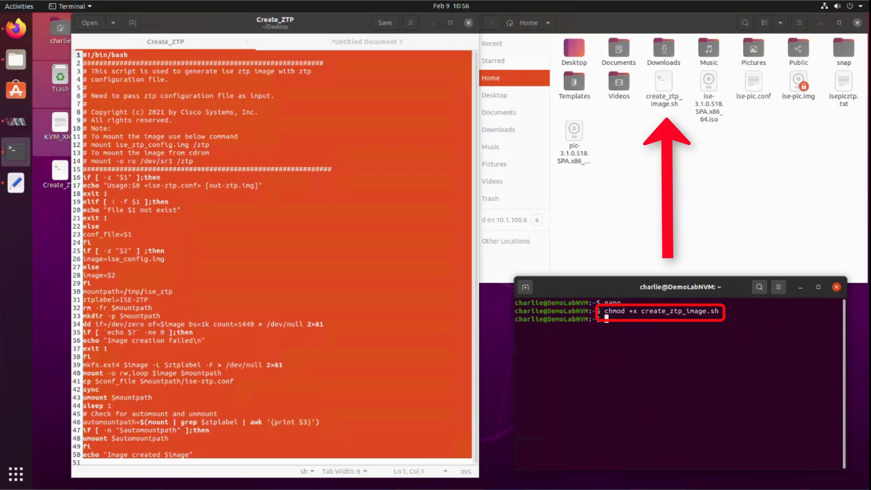
- Paste the whole ISE configuration from Untitled Document 1 into a new nano buffer
type("nano")
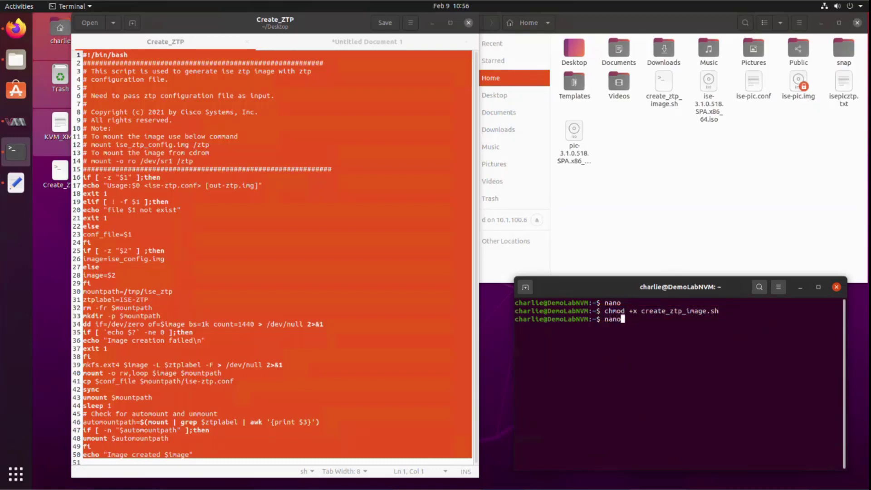
key("Return")
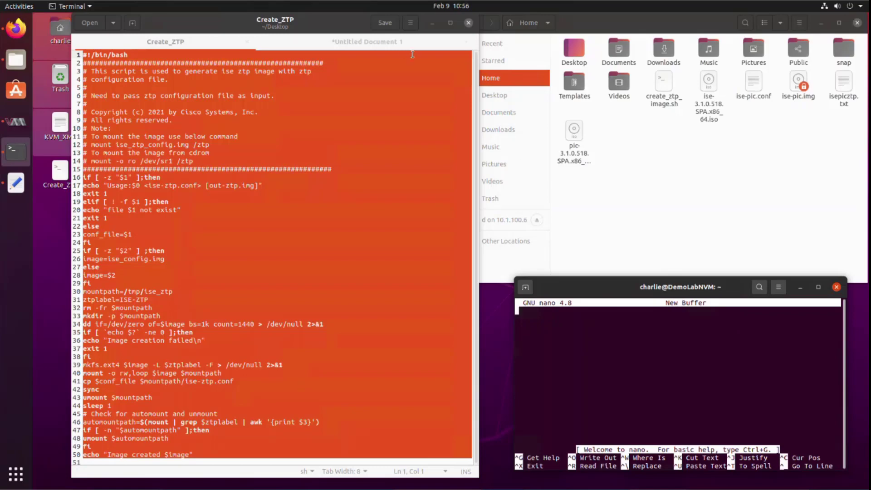
left_click(398, 42)
left_click(344, 137)
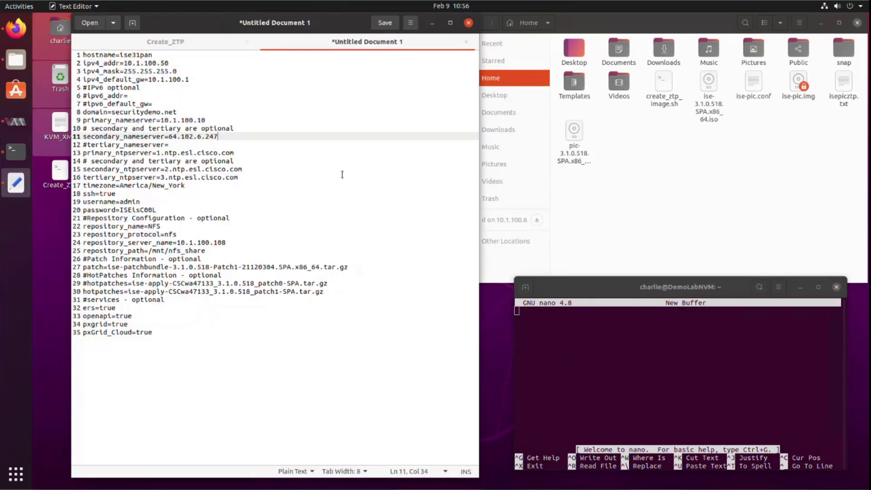
key("ctrl+a")
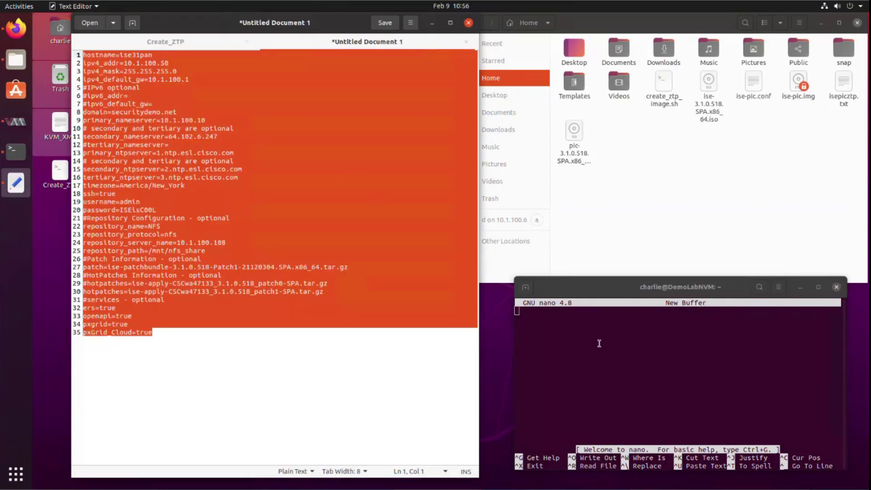
left_click(600, 346)
right_click(600, 346)
left_click(623, 374)
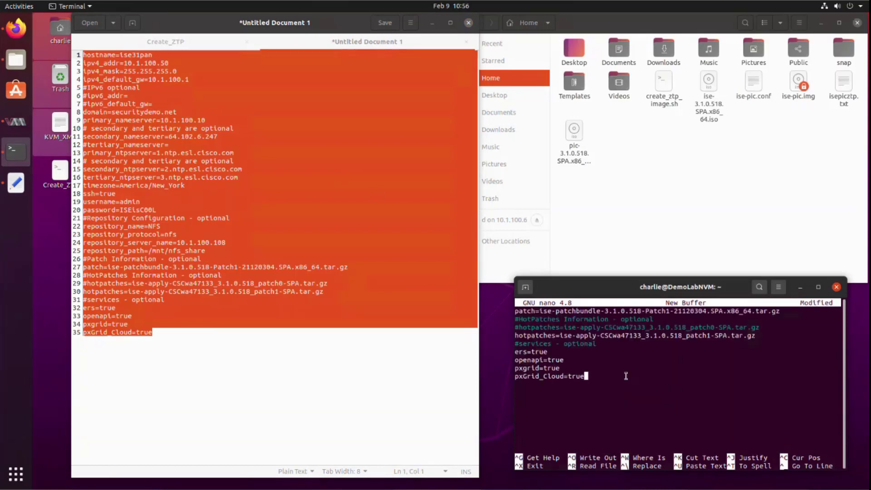
- Save the nano buffer as ise31pan.conf and exit nano
key("ctrl+x")
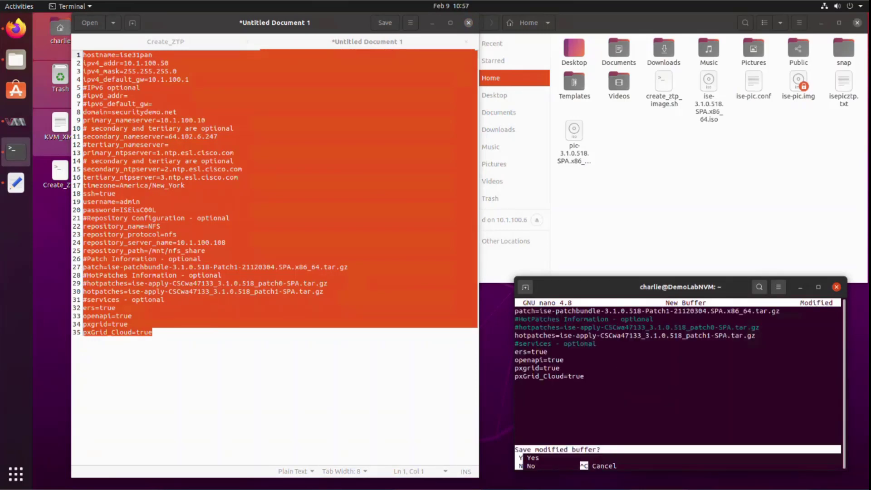
key("y")
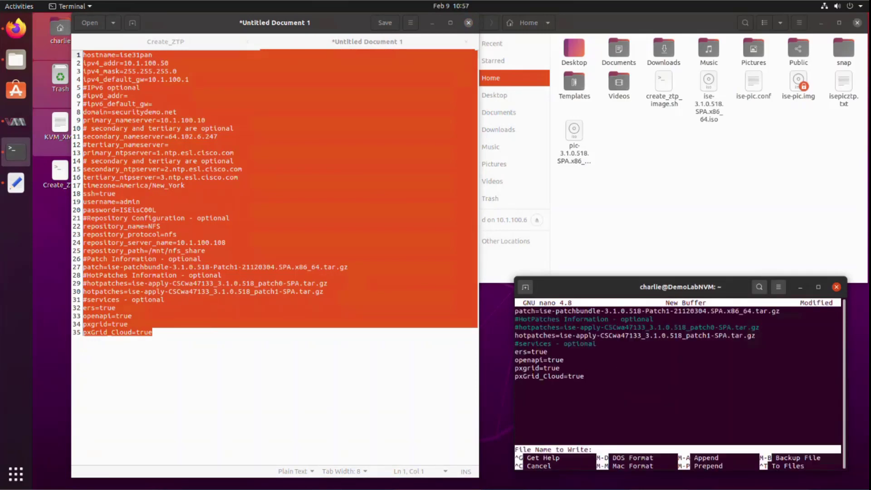
type("ise")
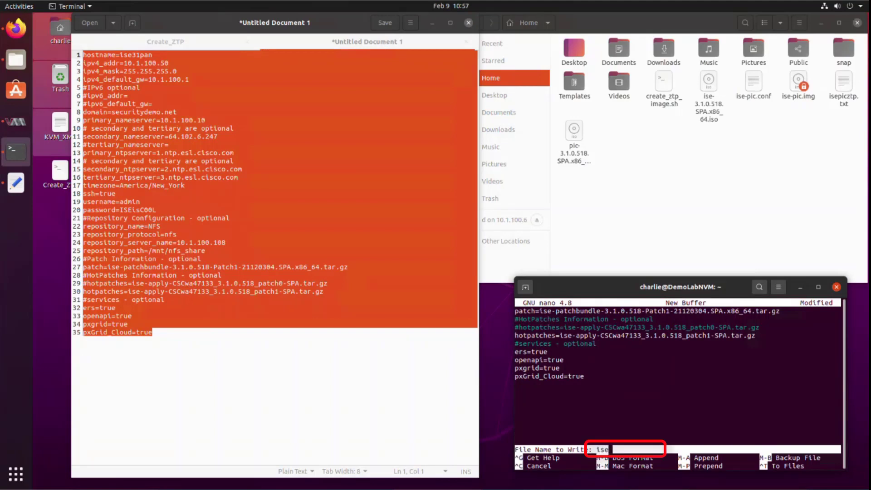
type("31pan.conf")
key("Return")
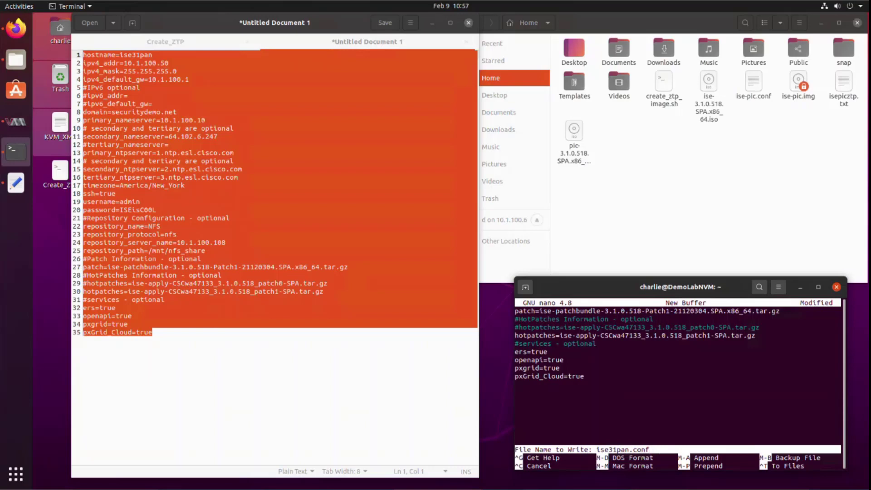
key("ctrl+x")
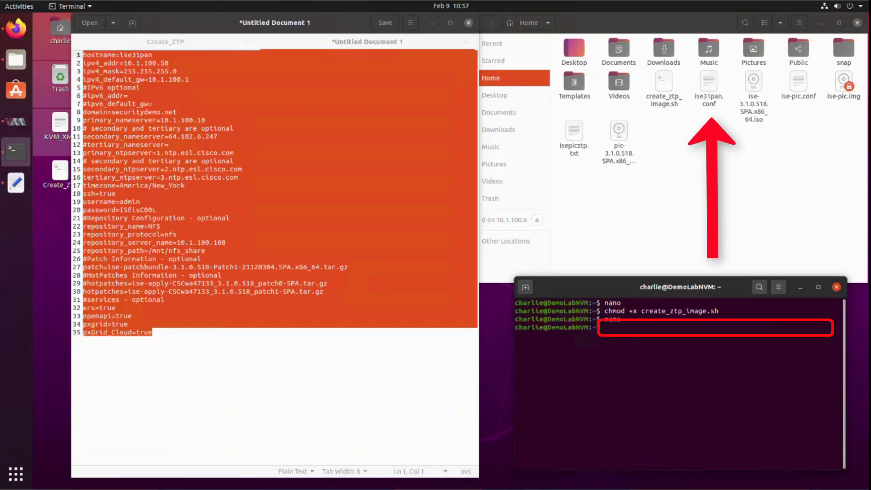
- Run sudo ./create_ztp_image.sh ise31pan.conf ise31pan.img and confirm ise31pan.img appears in the home folder
type("sudo ./create_ztp_image.sh ")
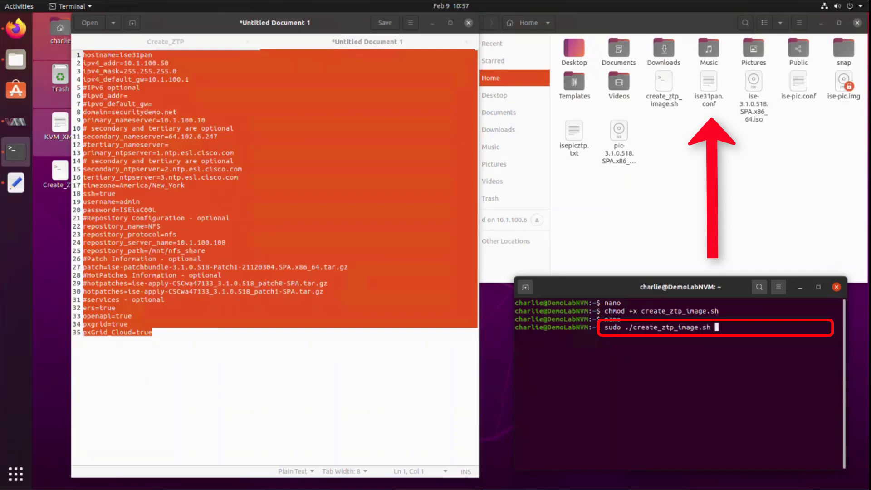
type("ise")
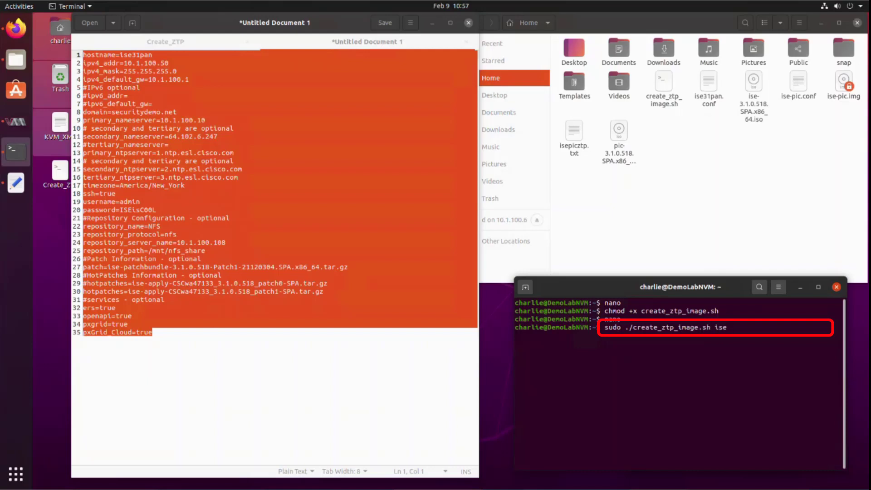
type("31pan.conf ise31pan.img")
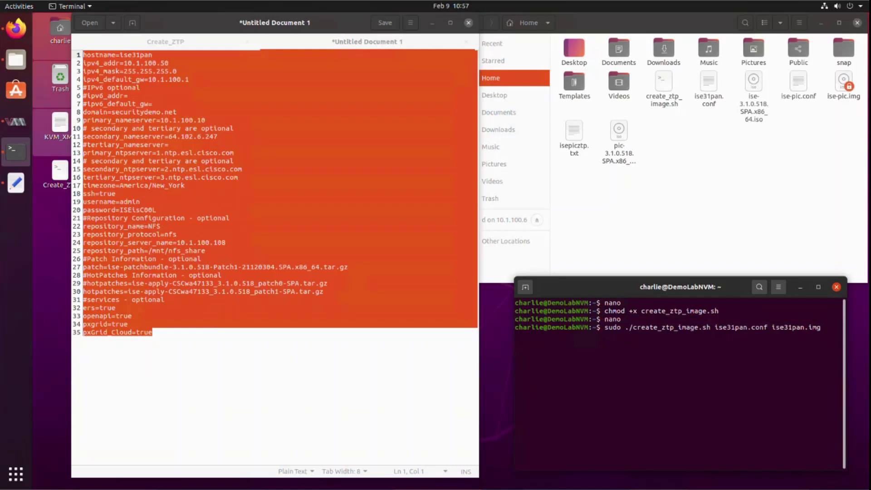
key("Return")
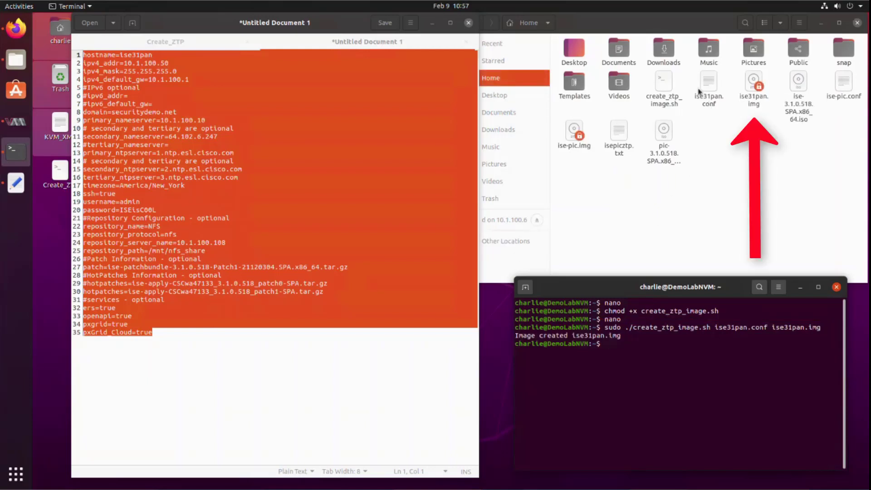
left_click(669, 99)
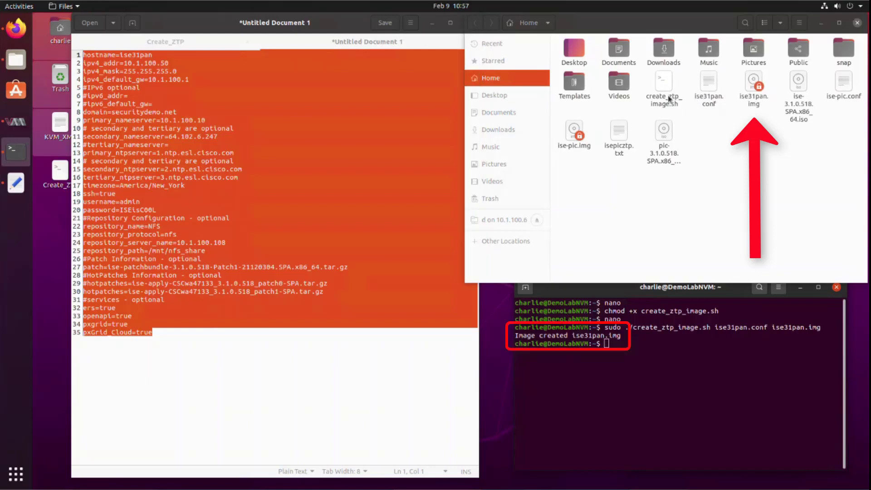
left_click(669, 99)
left_click(709, 95)
left_click(753, 91)
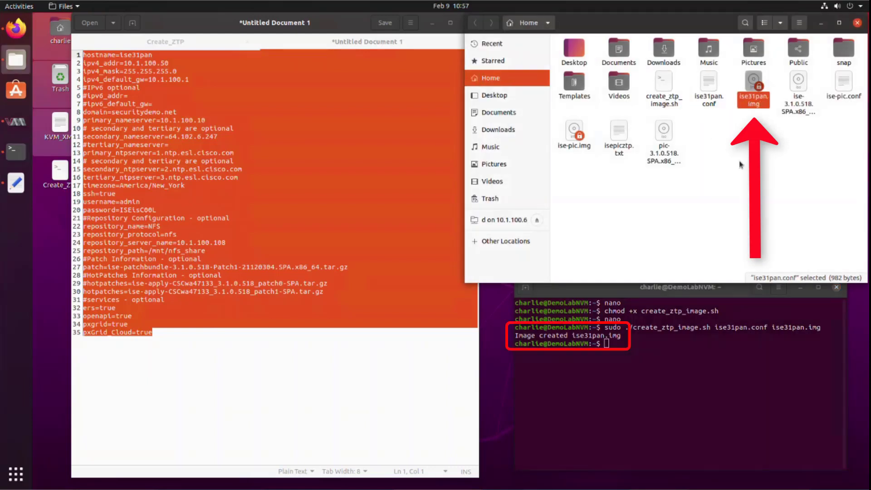
left_click(741, 164)
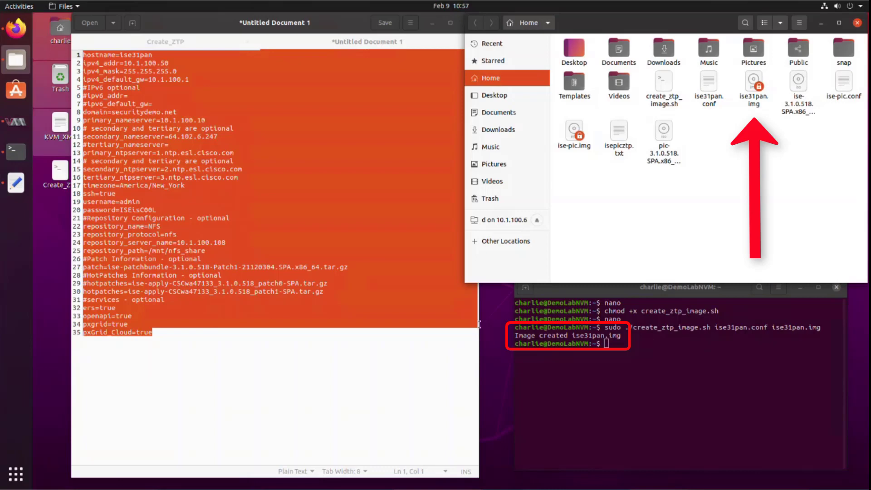
- Change the hostname to ise31psn and the IPv4 address to 10.1.100.51, then select all
left_click(345, 384)
left_click(146, 55)
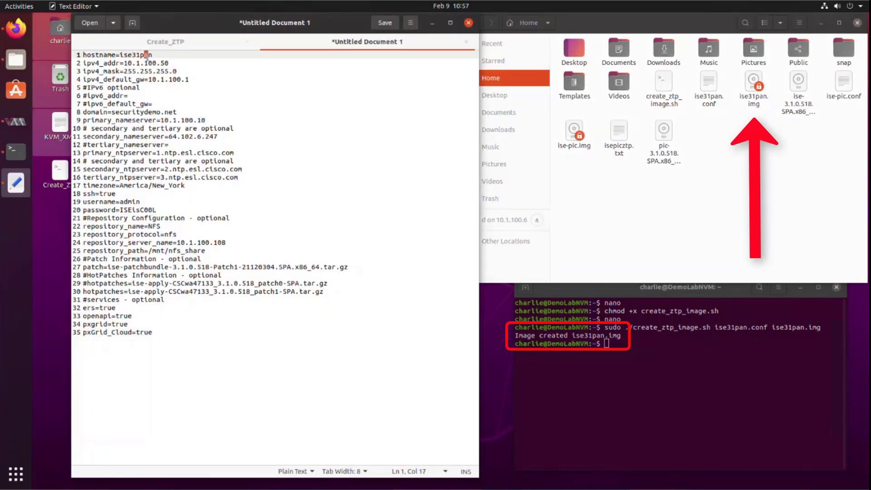
type("s")
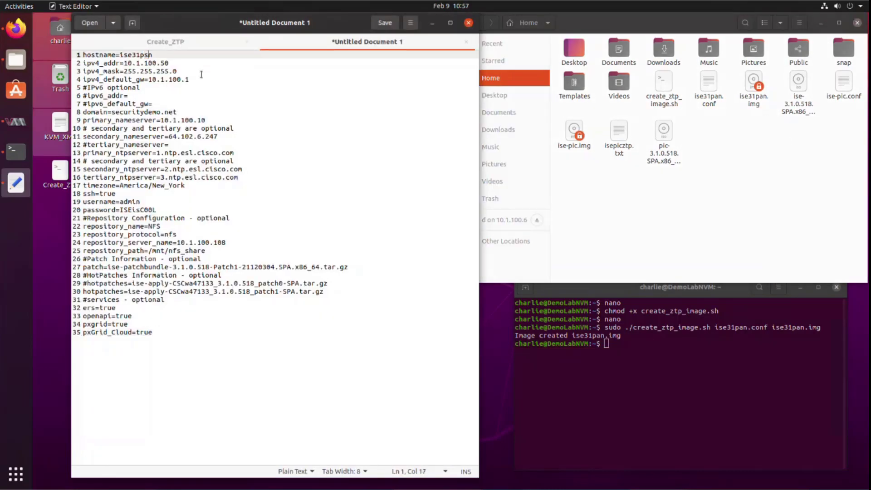
left_click(198, 60)
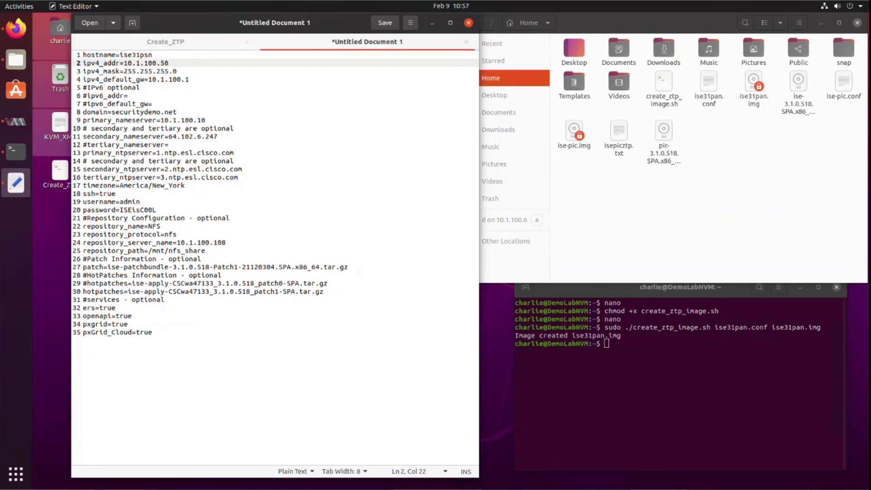
left_click(249, 139)
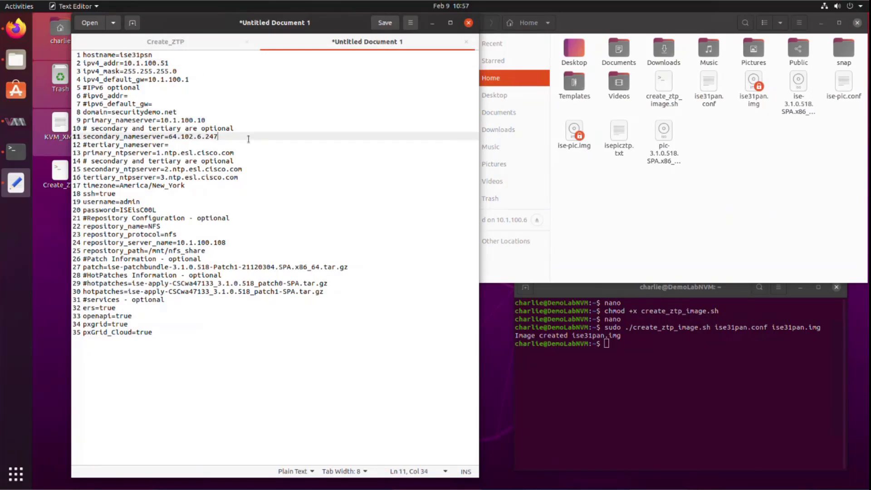
key("ctrl+a")
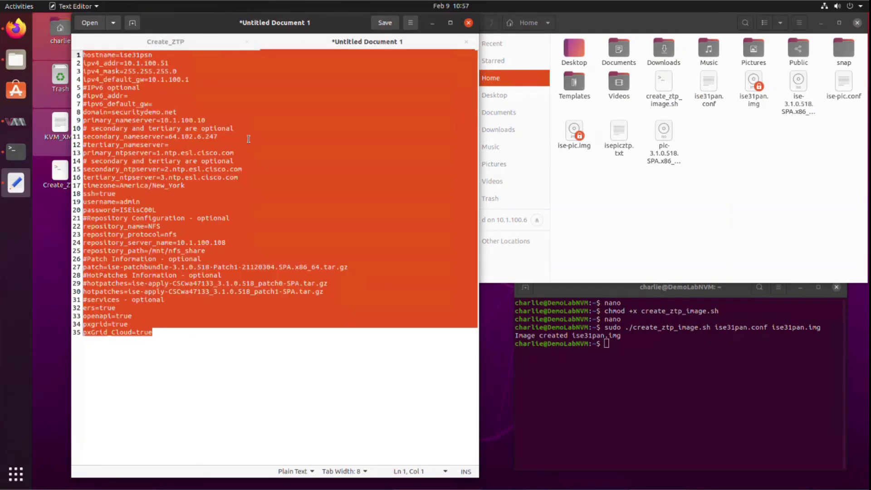
- Paste the edited configuration into a new nano buffer and save it as ise31psn.conf
left_click(599, 386)
type("nano")
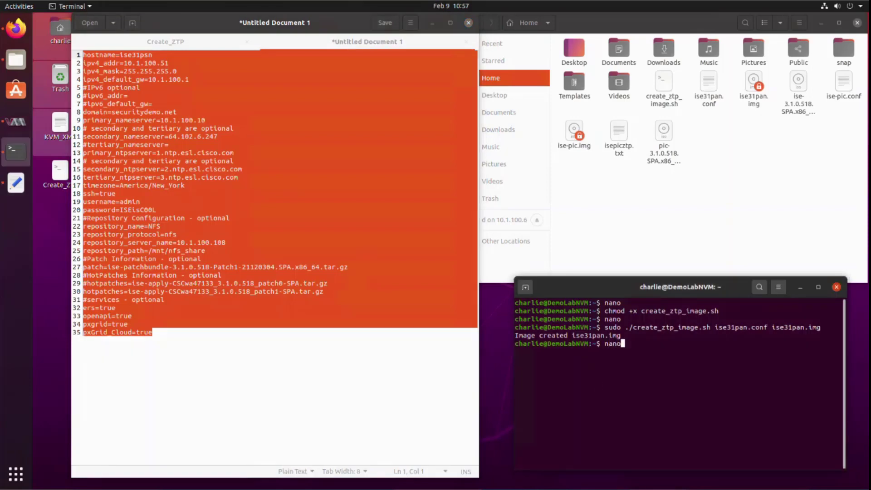
key("Return")
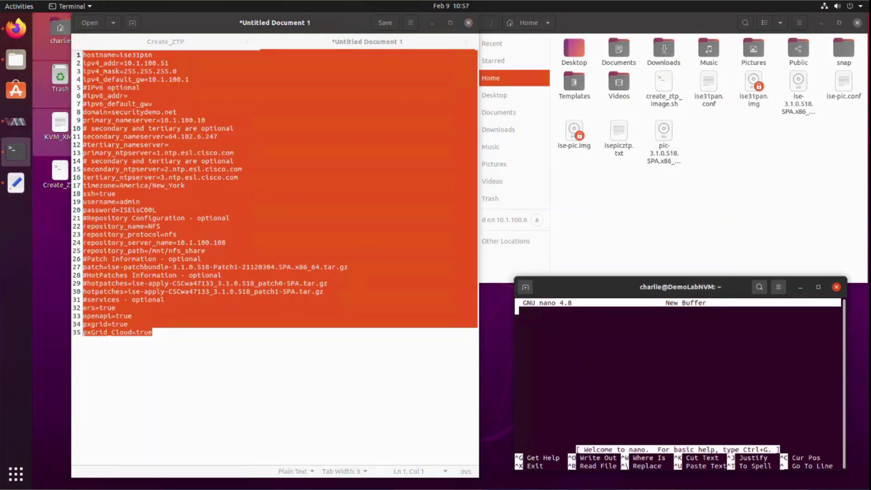
right_click(605, 334)
left_click(617, 362)
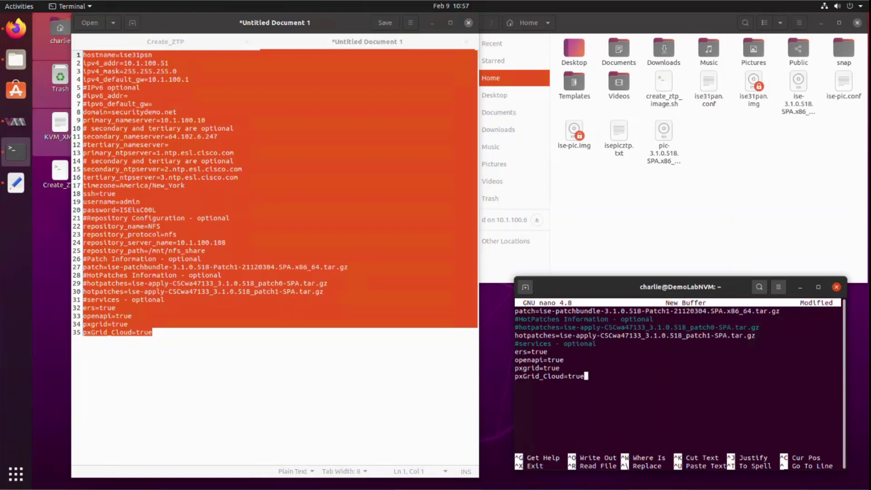
key("ctrl+x")
type("y")
type("is")
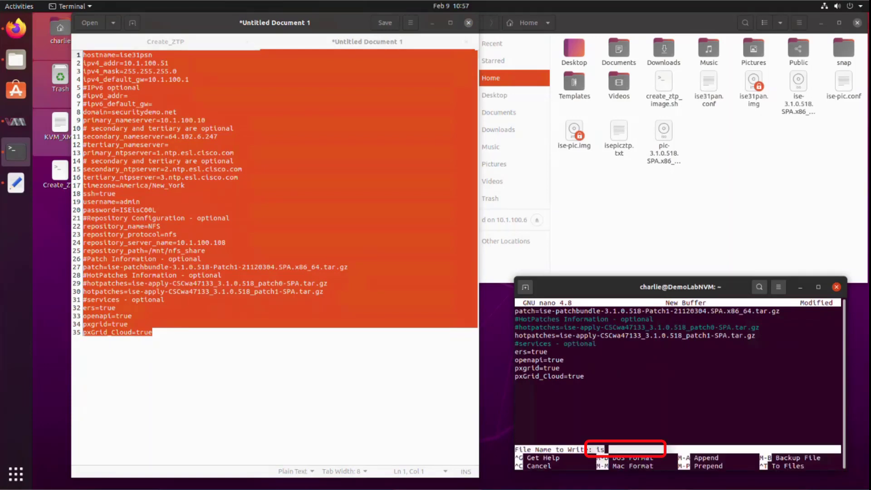
type("e31psn.conf")
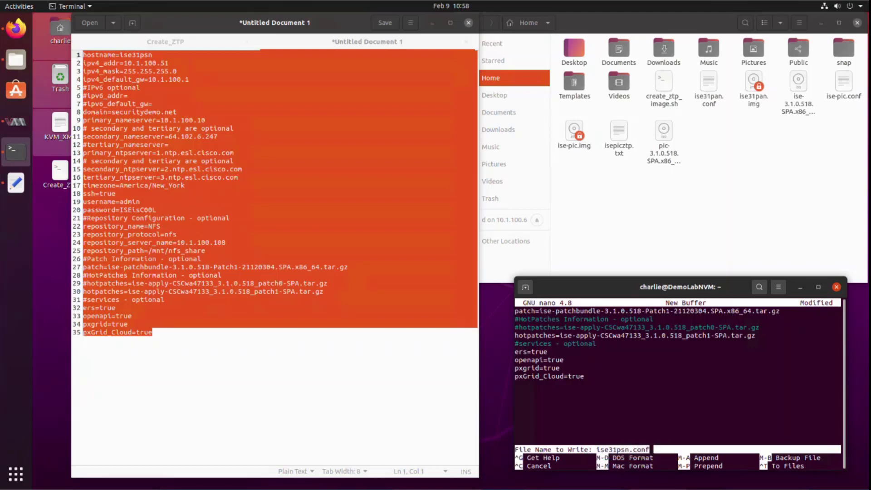
key("Return")
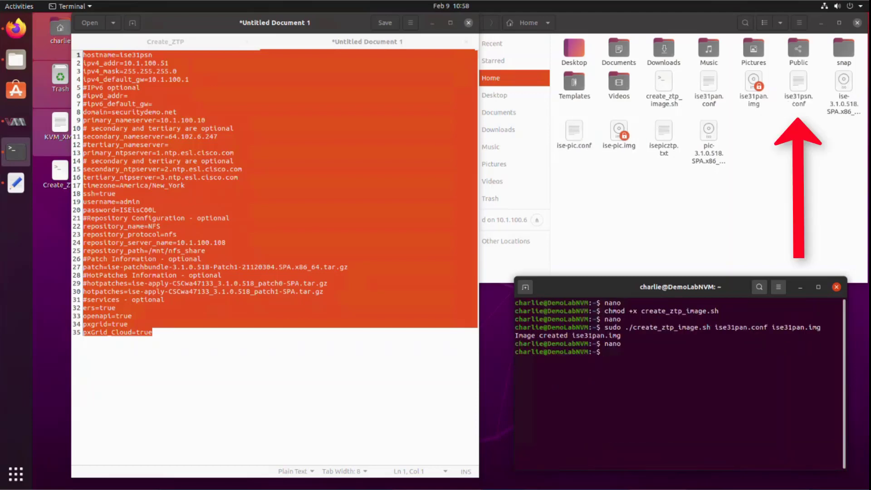
- Run sudo ./create_ztp_image.sh ise31psn.conf ise31psn.iso to produce the ISO image
type("sud")
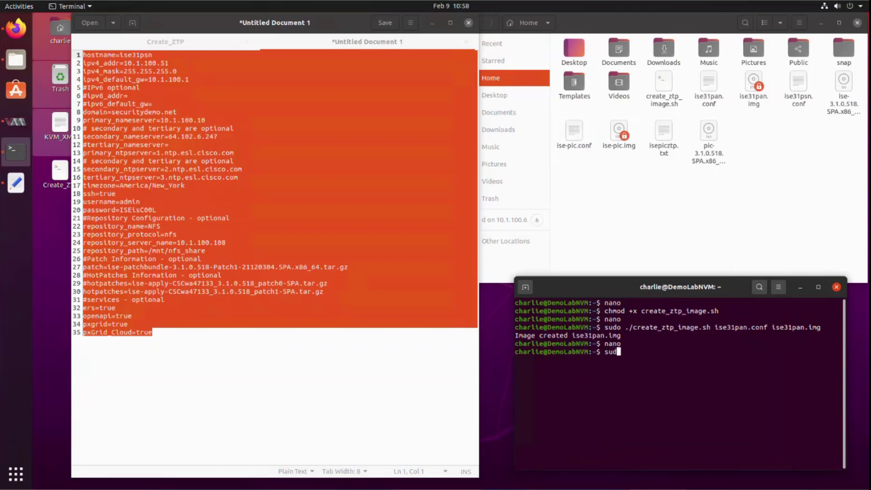
type("o ./ce")
key("BackSpace")
type("reate_ztp_imag")
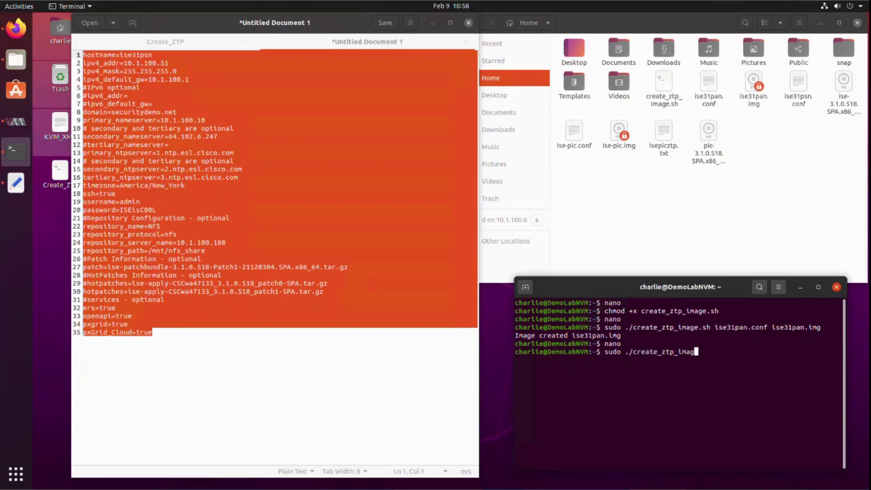
type("e.sh ise31psn.conf")
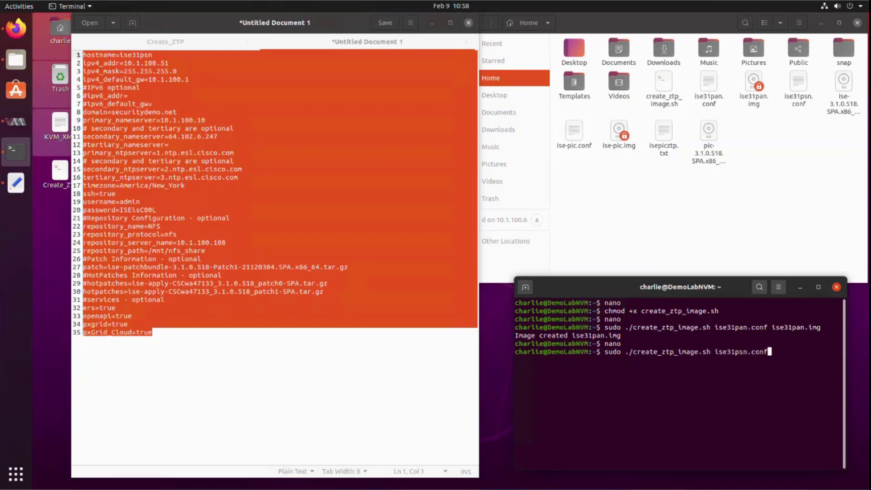
type(" ise31psn.iso")
key("Return")
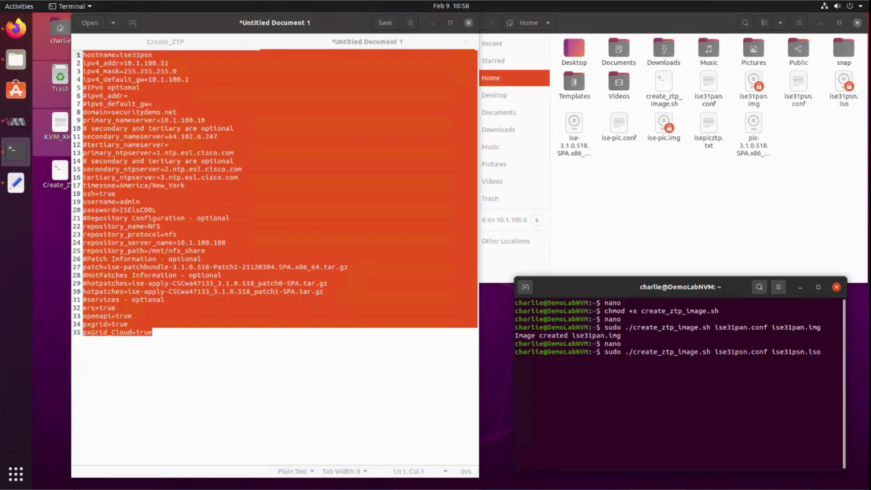